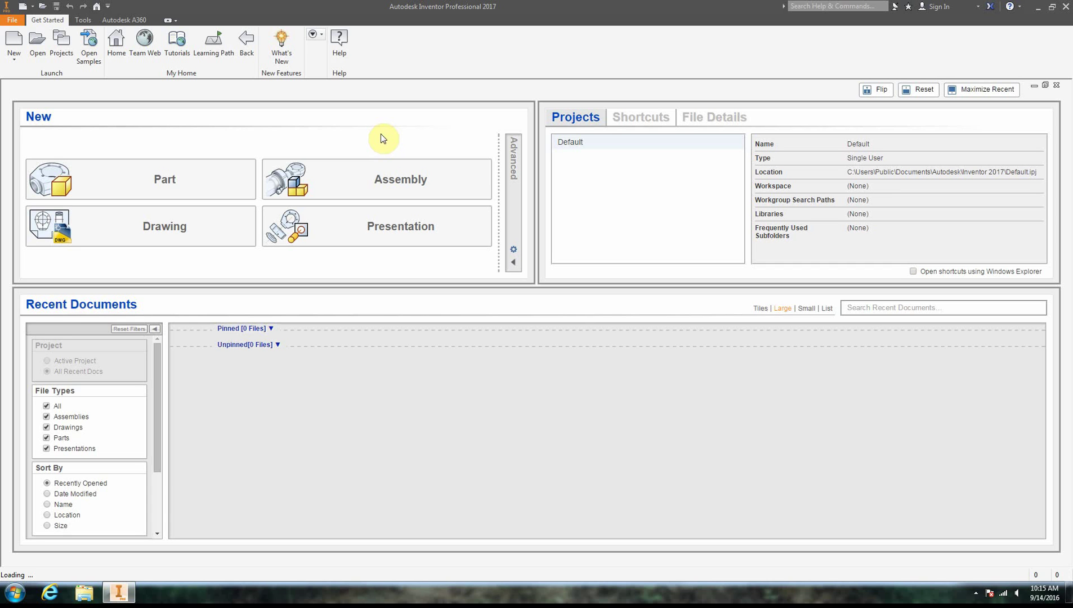
# Pause the screen recording from the recorder's notification-area icon.
pyautogui.click(332, 175)
pyautogui.click(976, 592)
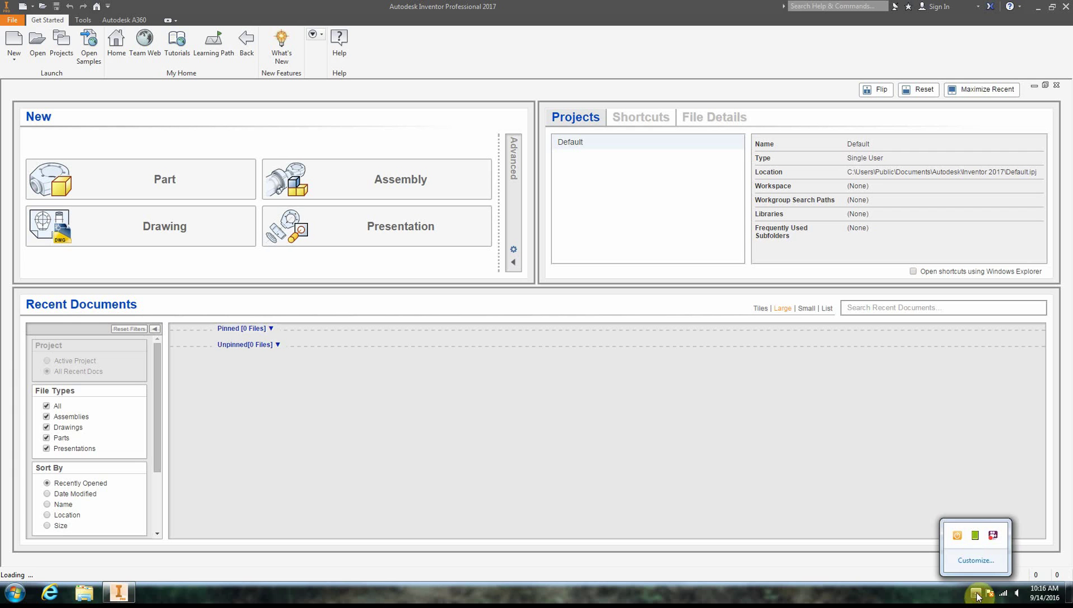
pyautogui.rightClick(991, 537)
pyautogui.click(978, 415)
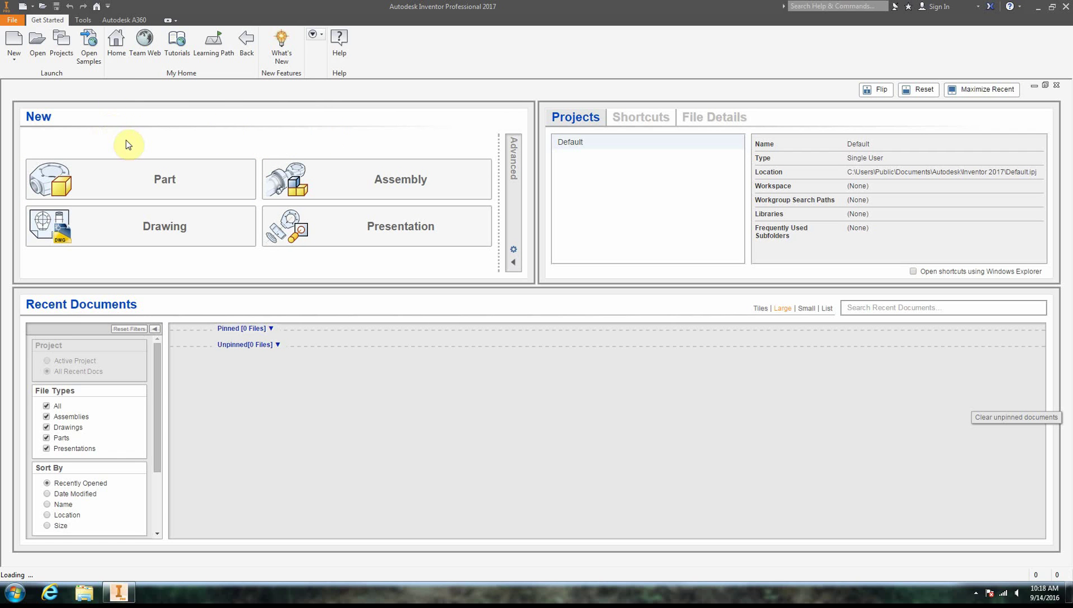
# Browse the File menu's list of new file types, then dismiss it and reopen the File menu.
pyautogui.click(11, 19)
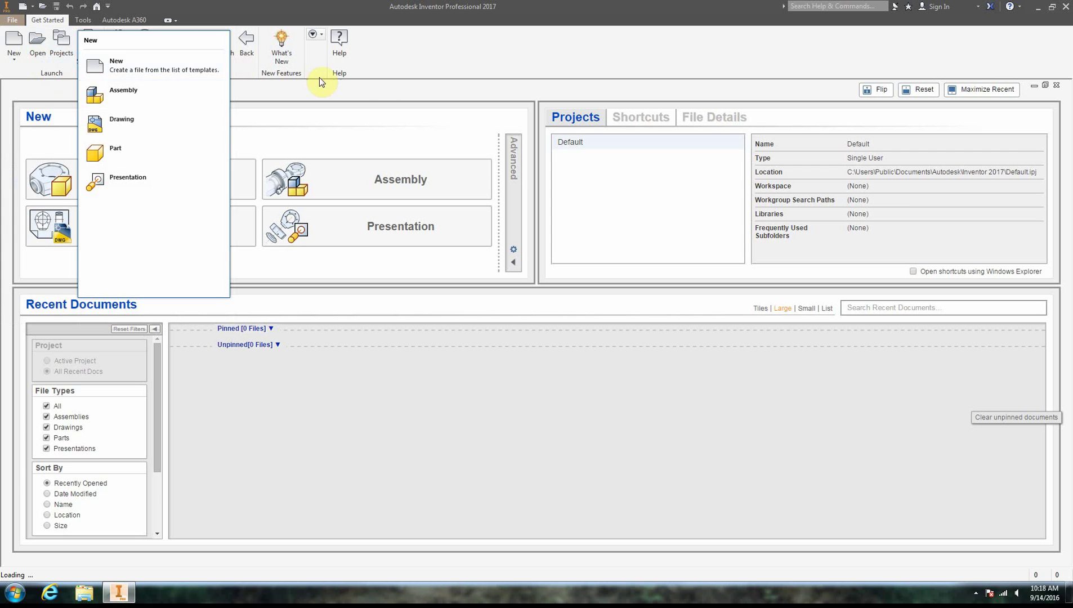
pyautogui.click(503, 56)
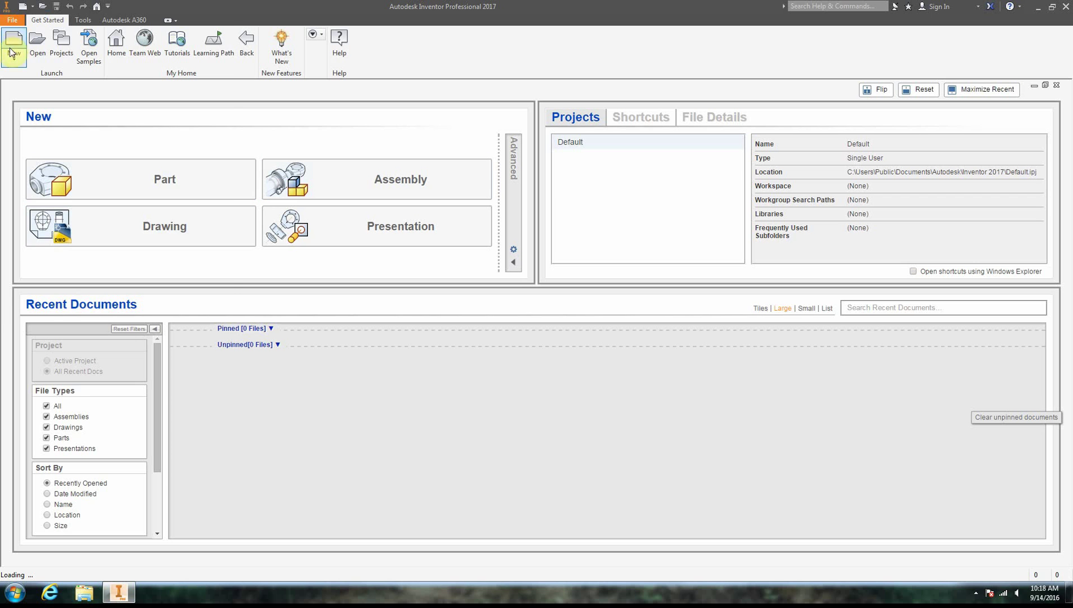
pyautogui.click(14, 21)
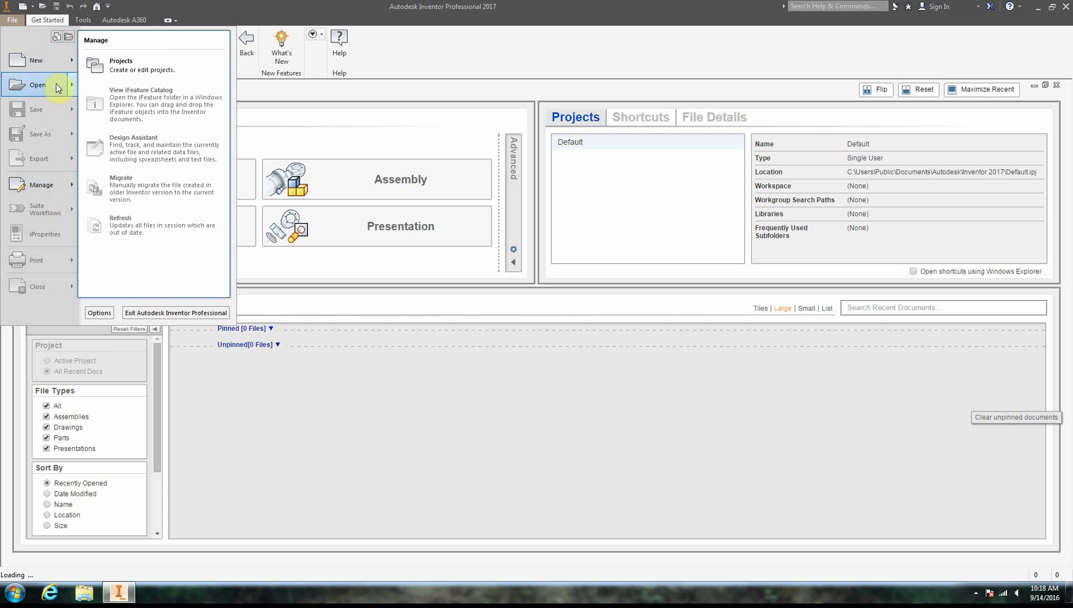
pyautogui.moveTo(37, 85)
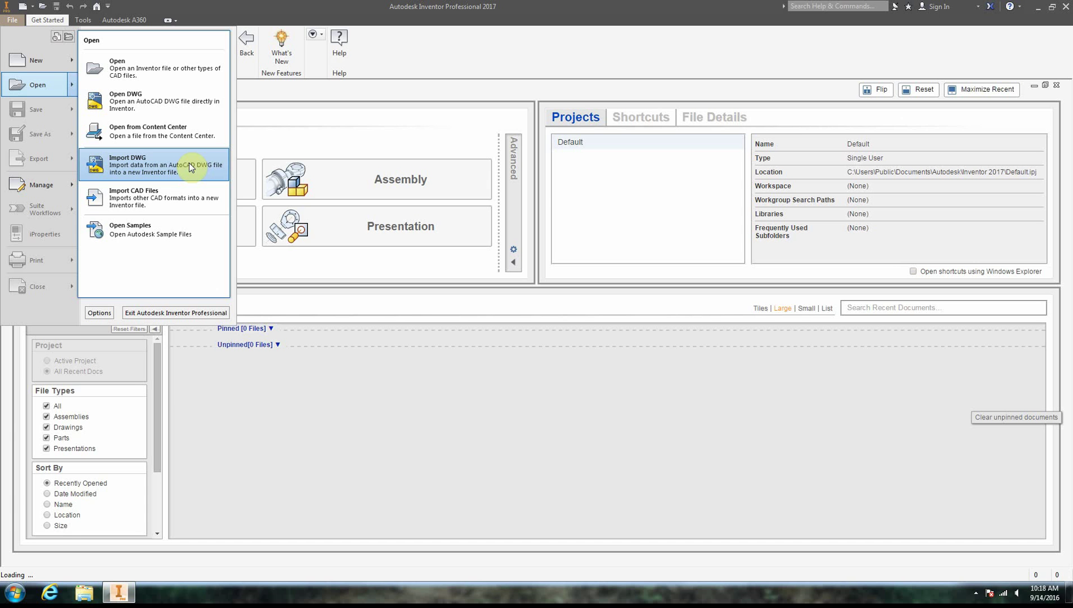
# Move the Open Document dialog up-left and browse the Project File and Files of type lists, keeping All Models.
pyautogui.click(157, 193)
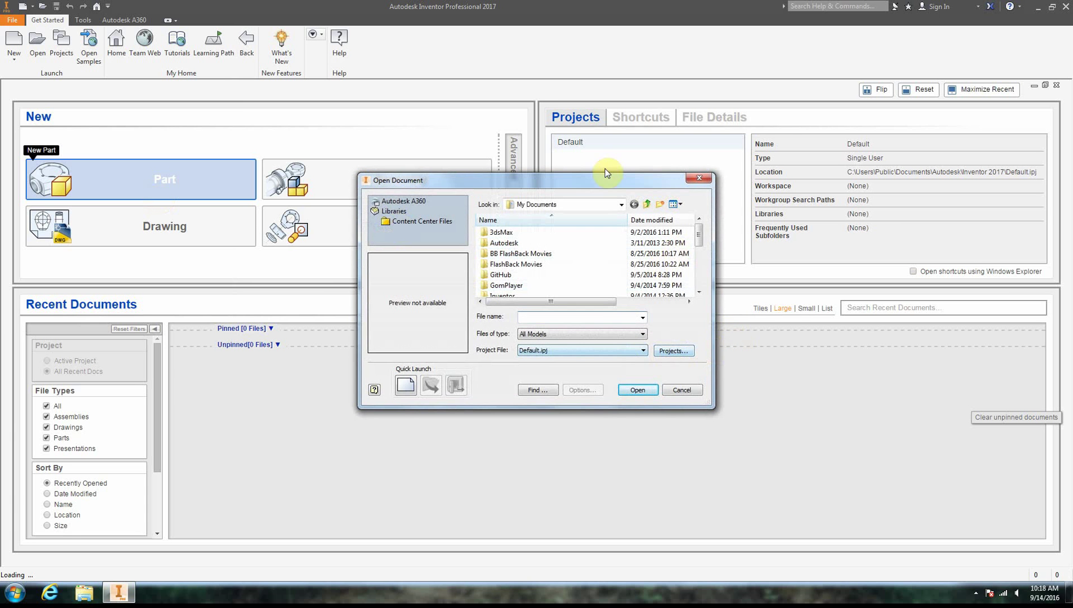
pyautogui.moveTo(570, 179); pyautogui.dragTo(469, 114)
pyautogui.click(543, 285)
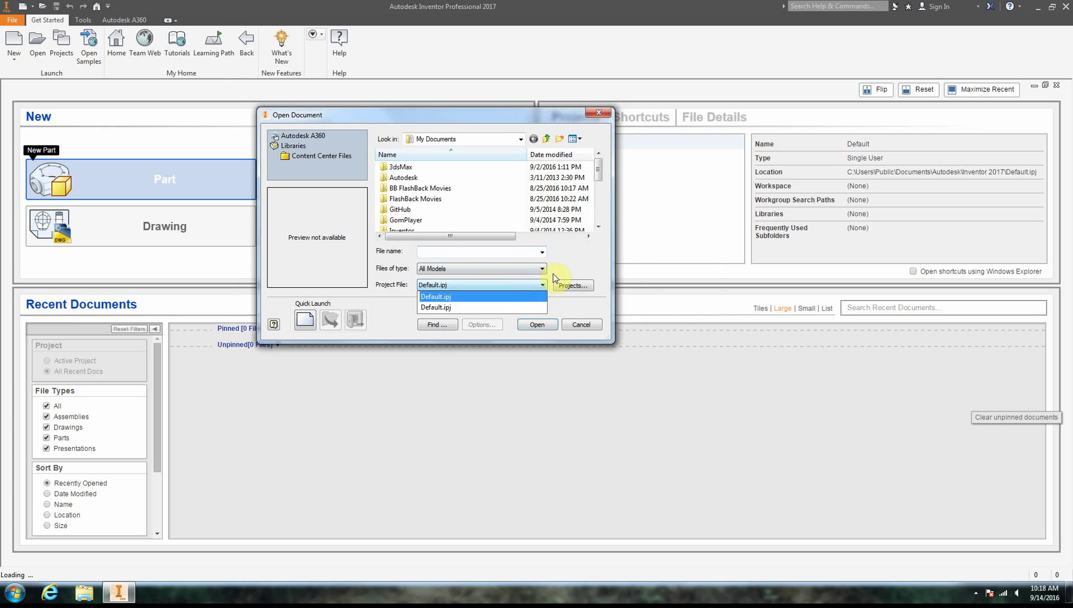
pyautogui.click(553, 276)
pyautogui.click(542, 268)
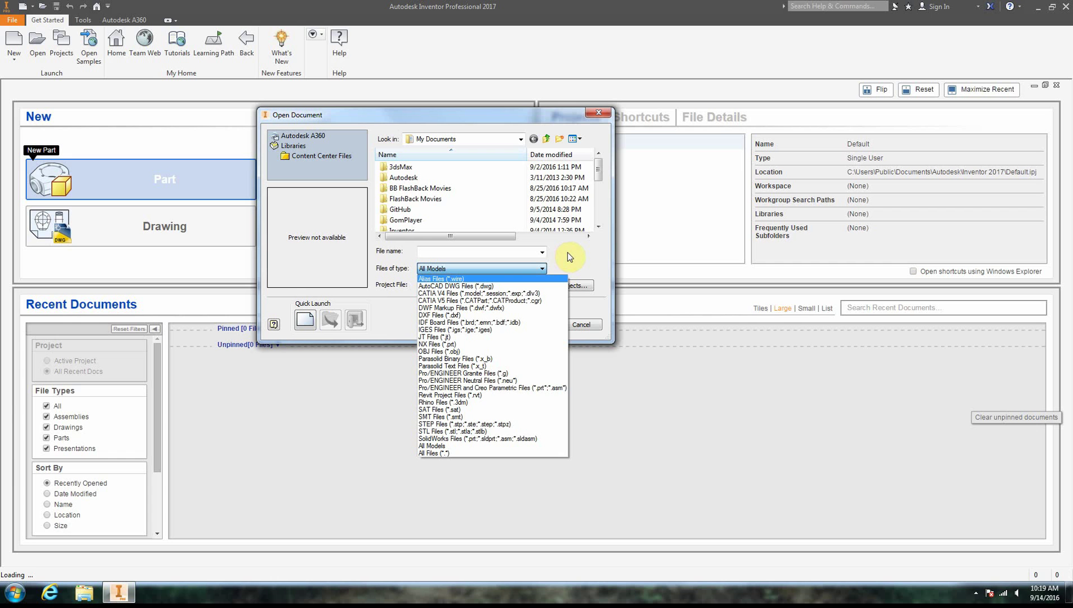
pyautogui.click(456, 120)
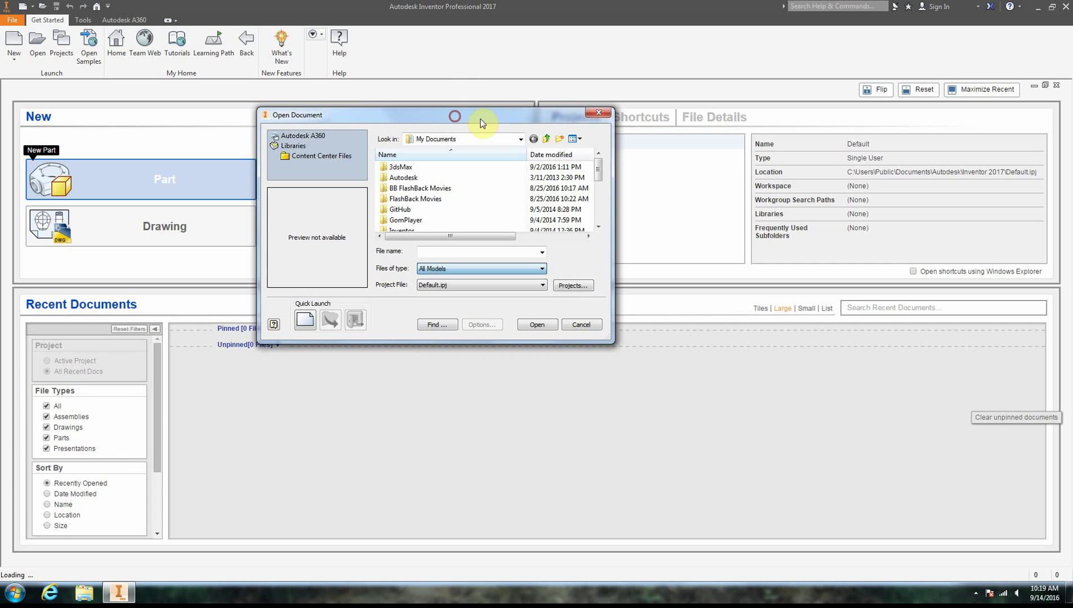
# Cancel the Open Document dialog, then dismiss the File menu without choosing anything.
pyautogui.click(589, 325)
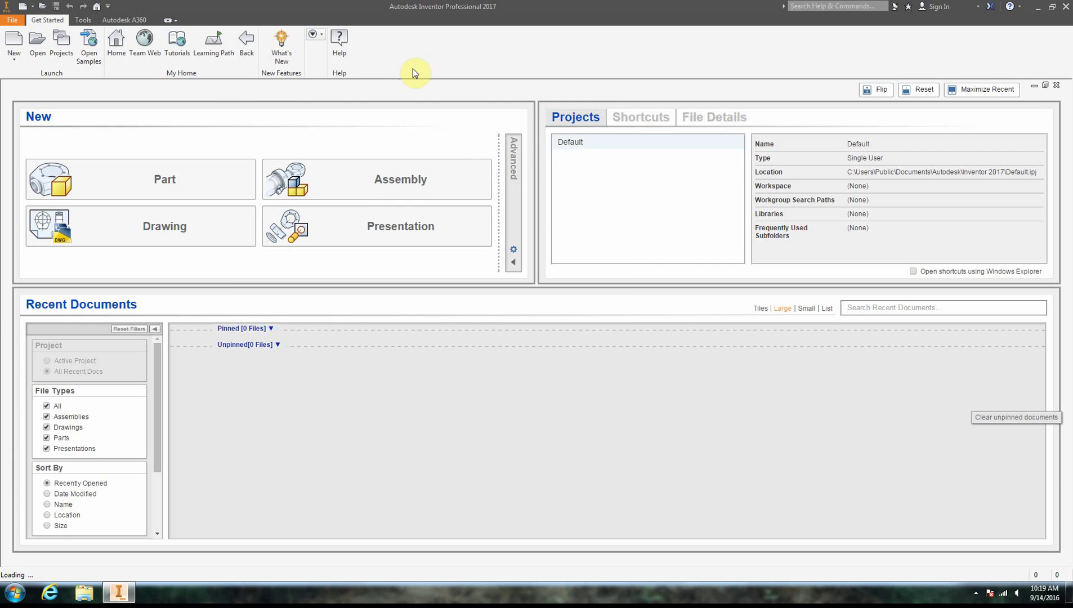
pyautogui.click(14, 21)
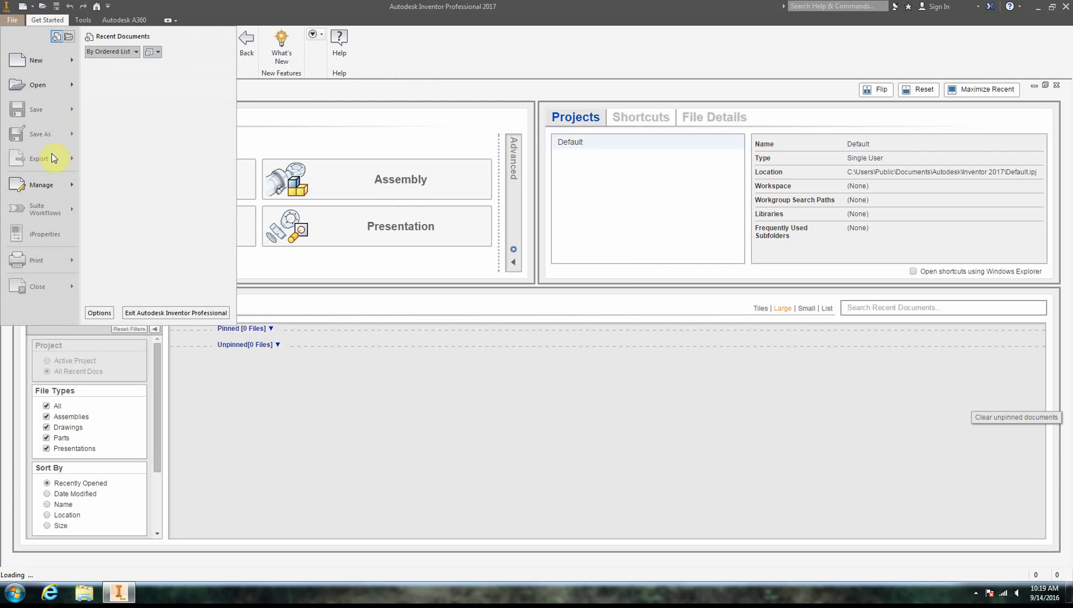
pyautogui.click(455, 68)
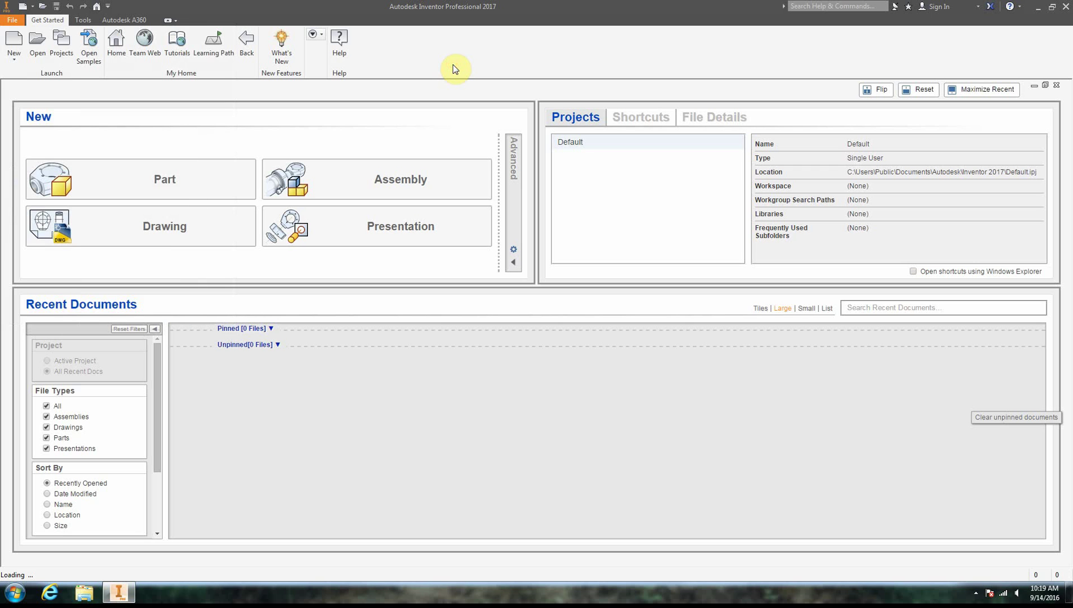